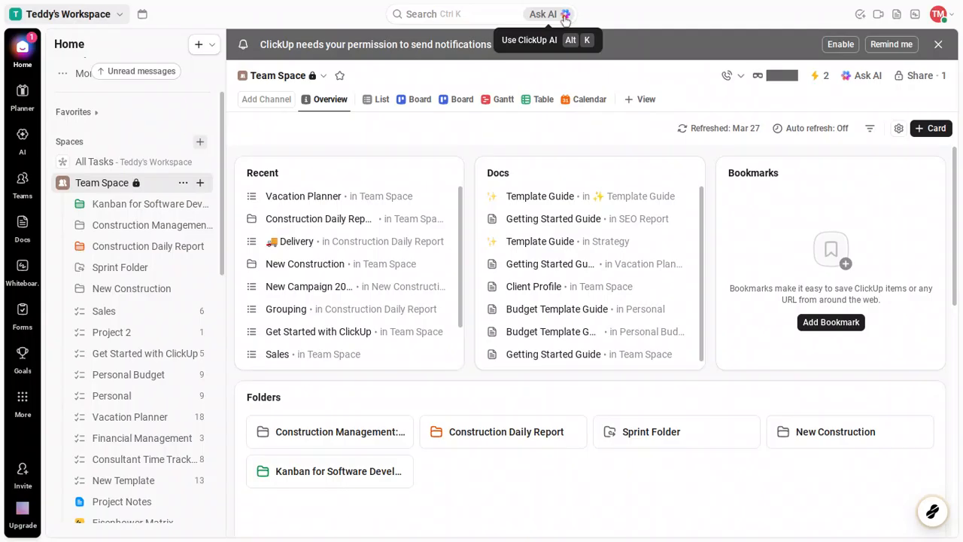
Step: Open the ClickUp Brain assistant and start creating a Super Agent from its featured suggestions
left_click(565, 15)
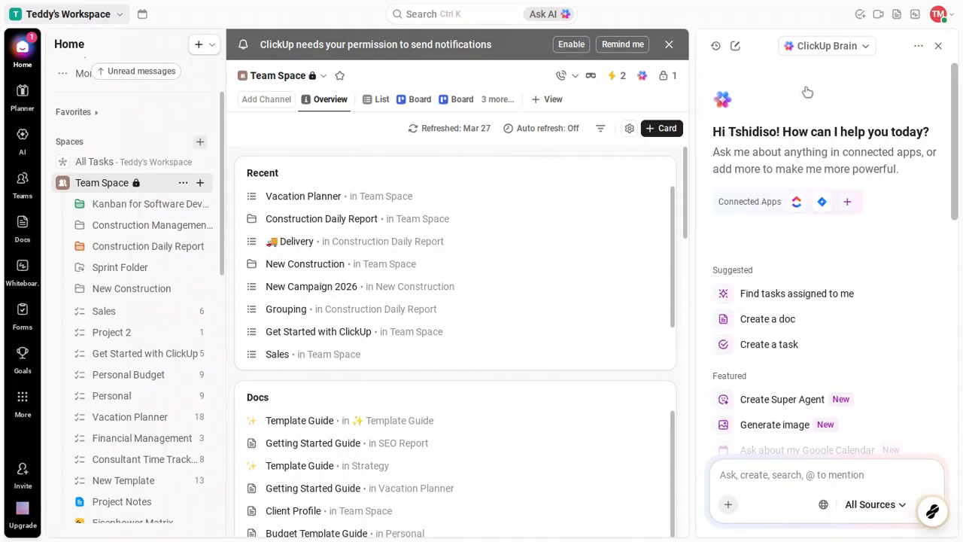
scroll(810, 92, "down", 5)
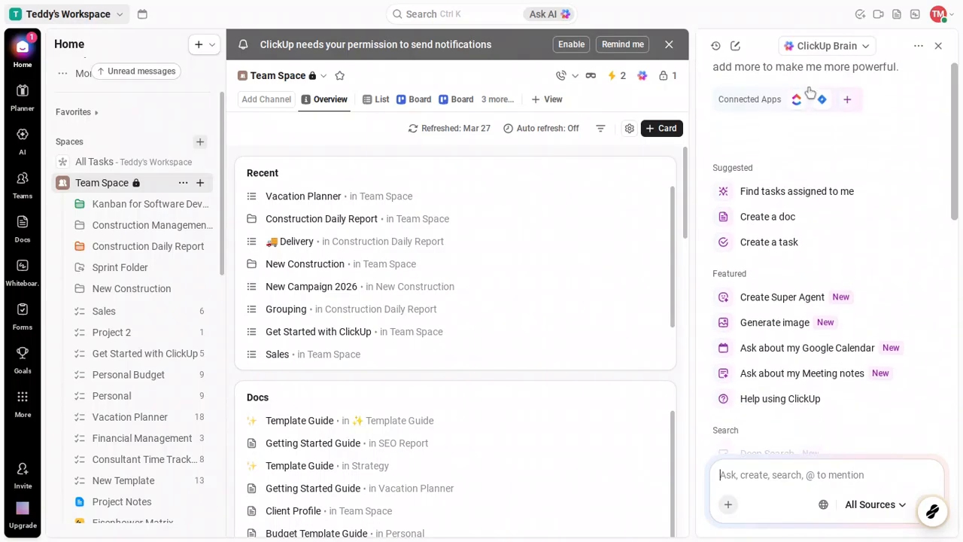
scroll(810, 92, "down", 1)
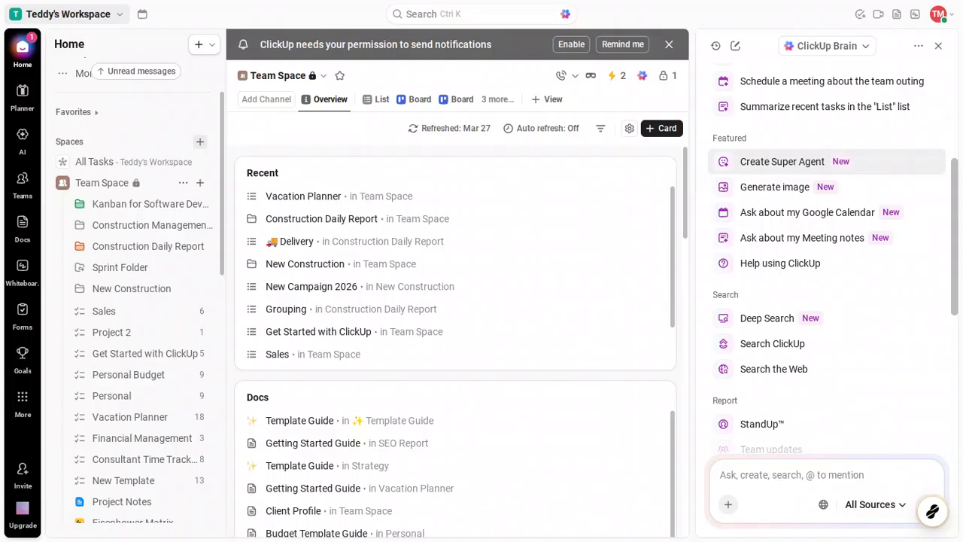
left_click(850, 161)
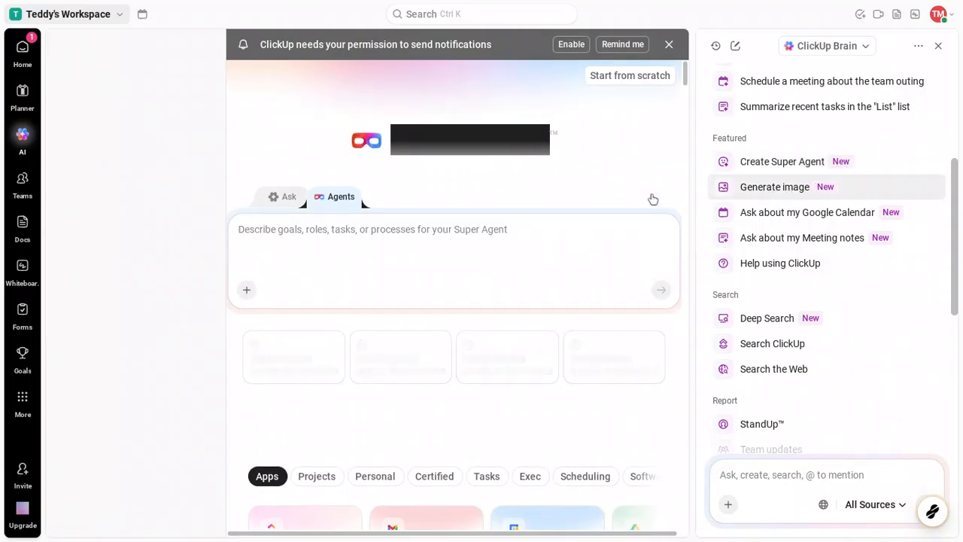
left_click(455, 231)
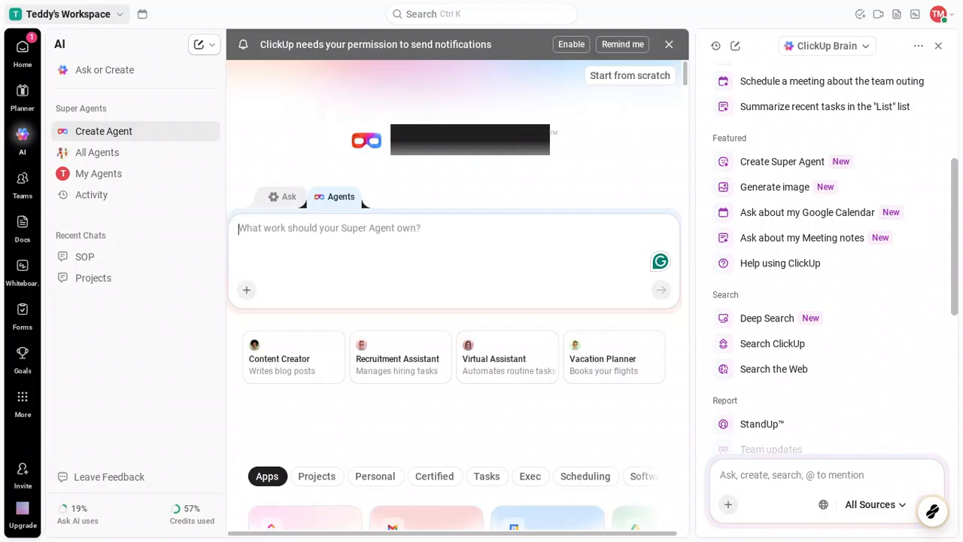
Step: Try the Virtual Assistant agent template, read through the builder's reply, and return to the agent creation page
left_click(475, 352)
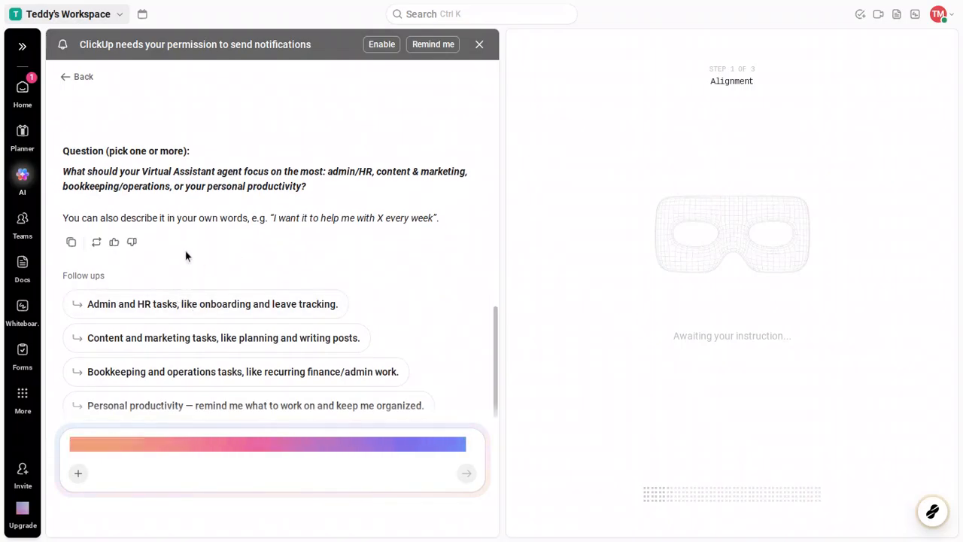
left_click(113, 243)
left_click(114, 243)
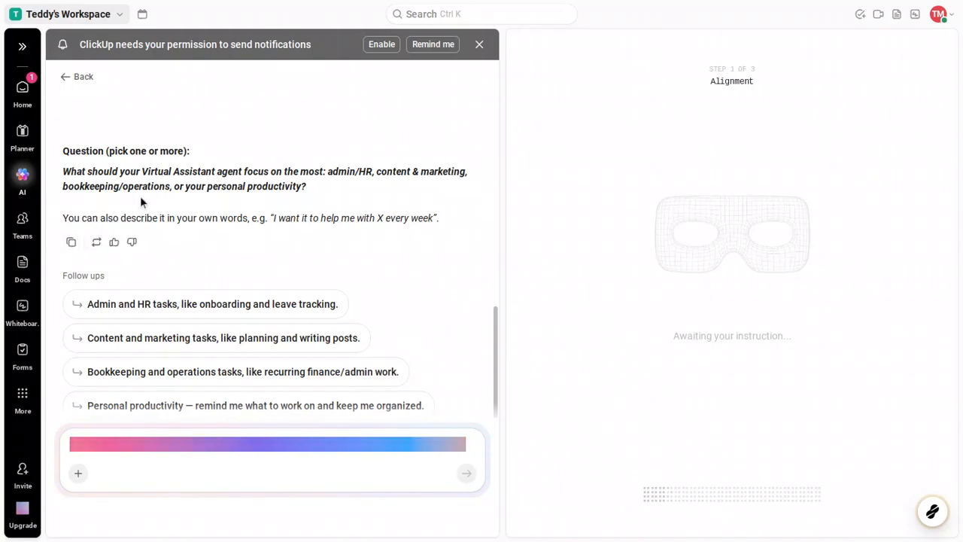
scroll(140, 199, "up", 10)
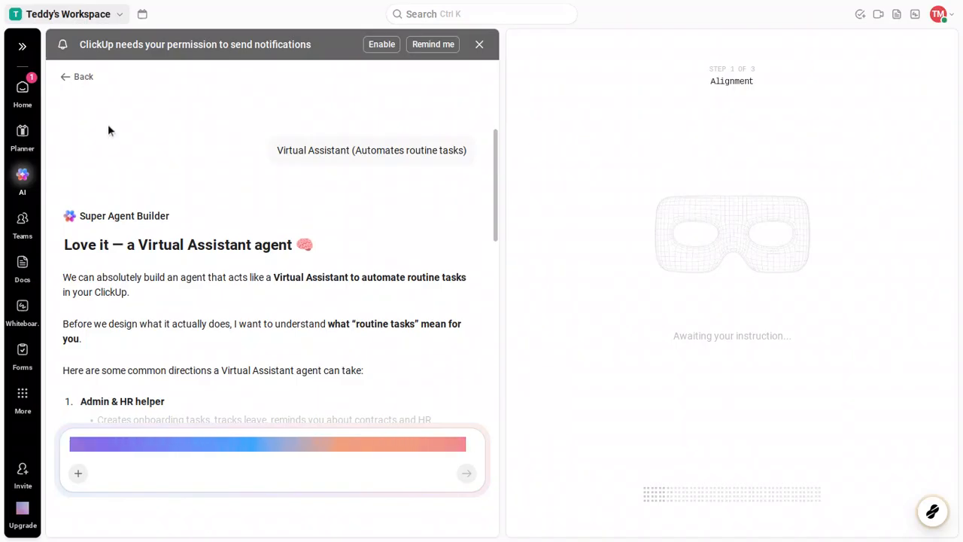
left_click(85, 87)
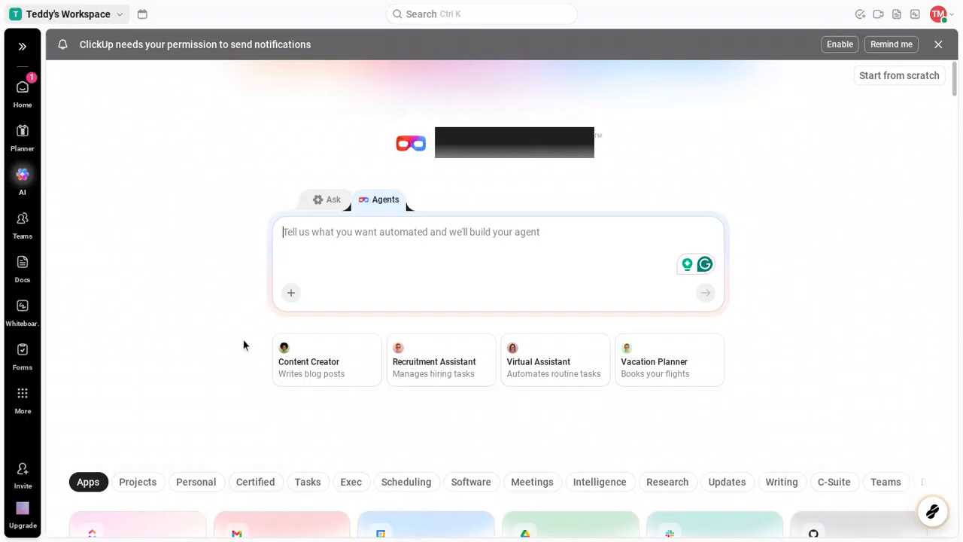
Step: Try the Google Calendar agent template, dismiss the notification permission banner, and return to the agent creation page
scroll(243, 339, "down", 3)
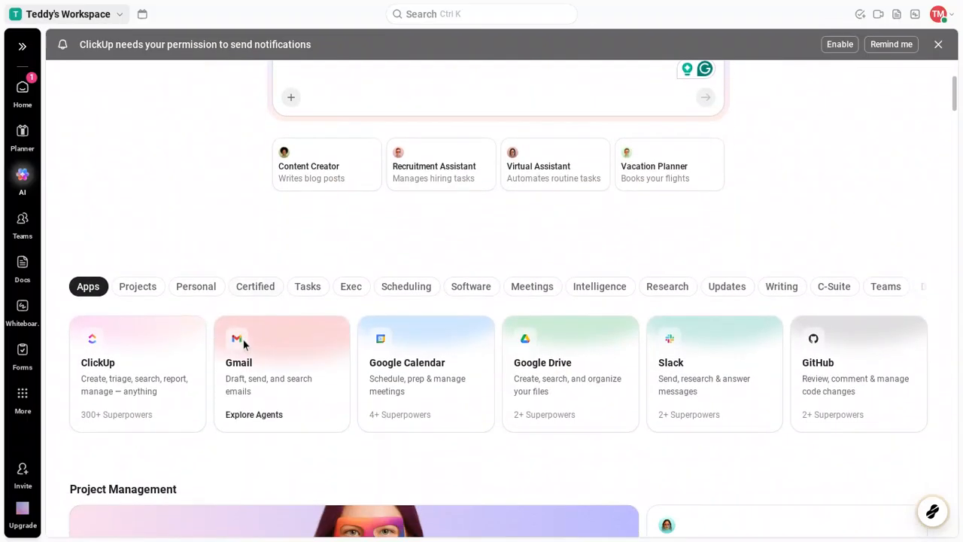
scroll(243, 339, "down", 2)
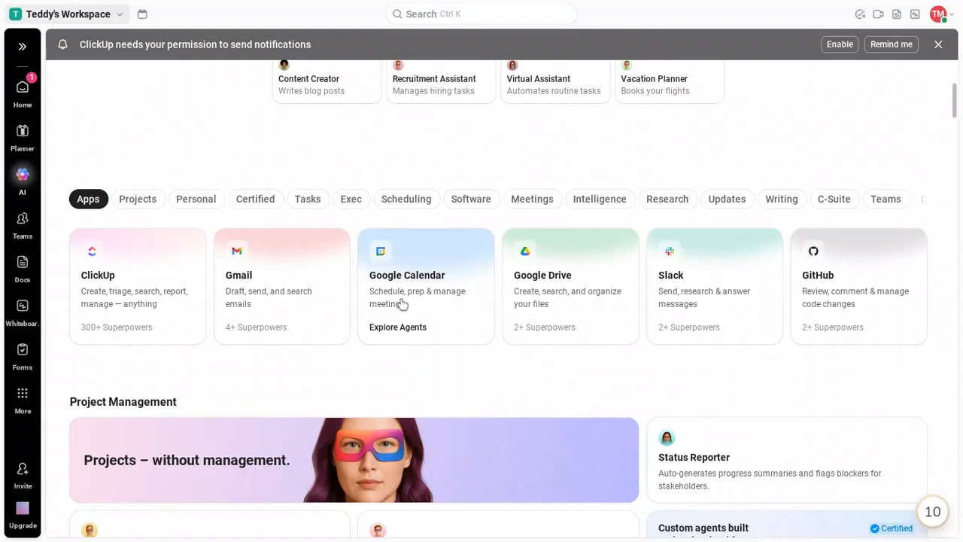
left_click(403, 302)
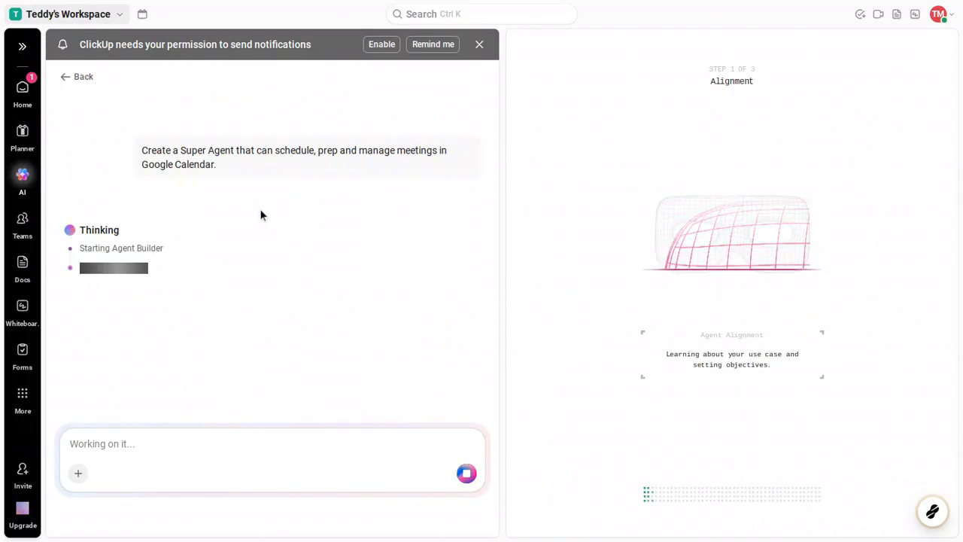
left_click(481, 44)
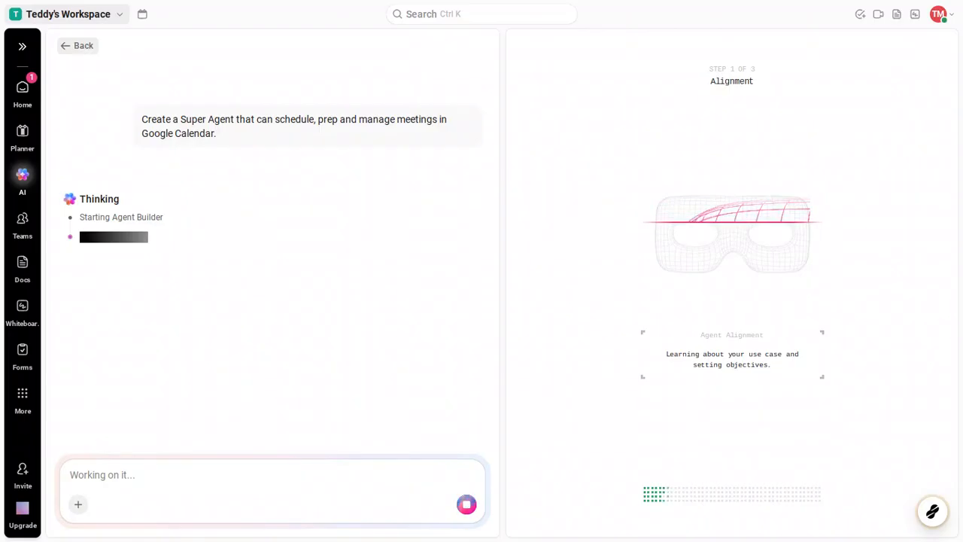
left_click(83, 48)
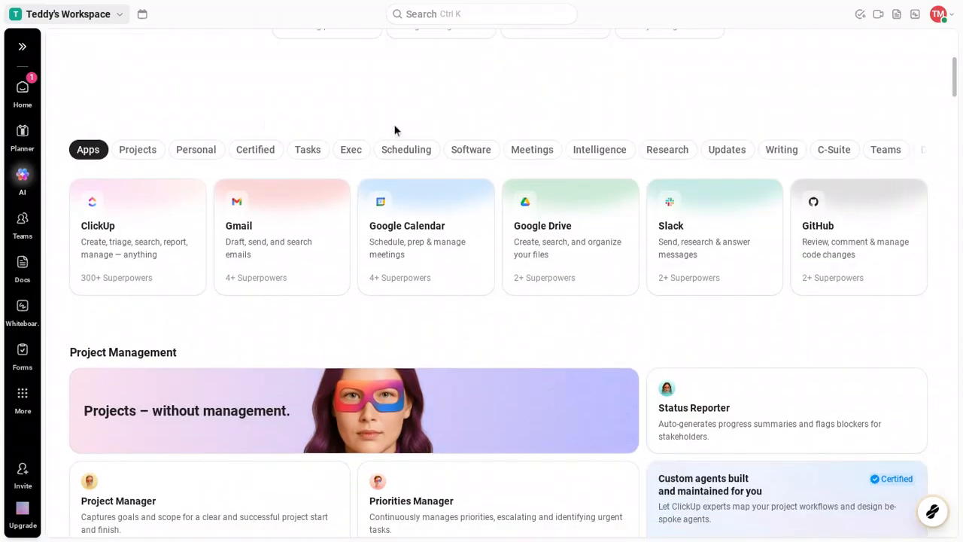
Step: Create a new Super Agent from scratch instead of using a template
scroll(394, 131, "up", 4)
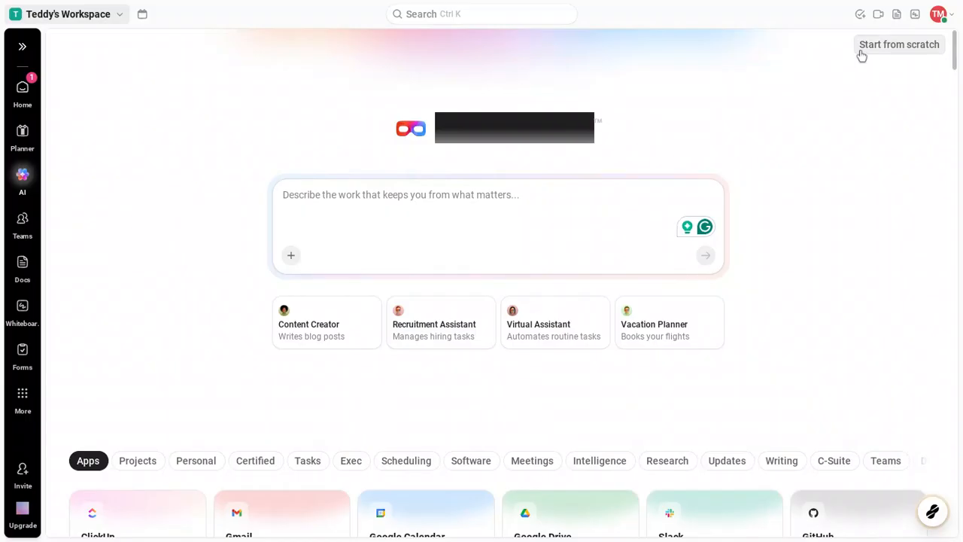
left_click(862, 51)
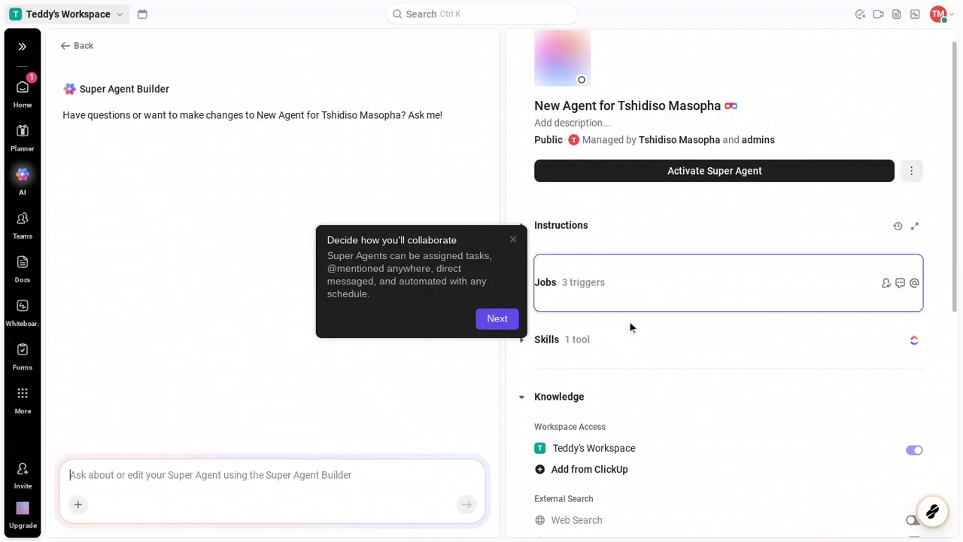
Step: Examine the new agent's knowledge and memory settings, including Recent and Preferences, and dismiss the collaboration tip
scroll(630, 327, "down", 3)
scroll(631, 327, "down", 2)
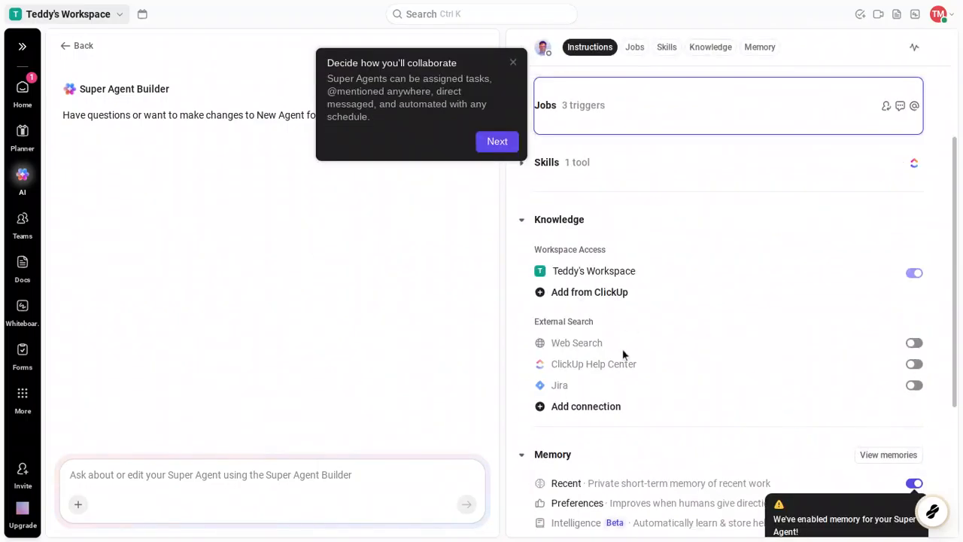
scroll(624, 354, "down", 3)
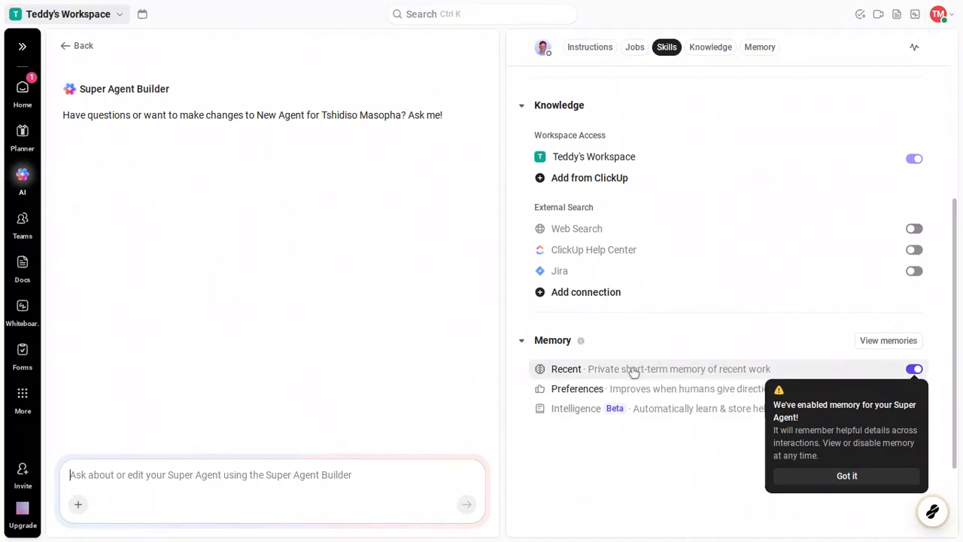
mouse_move(634, 371)
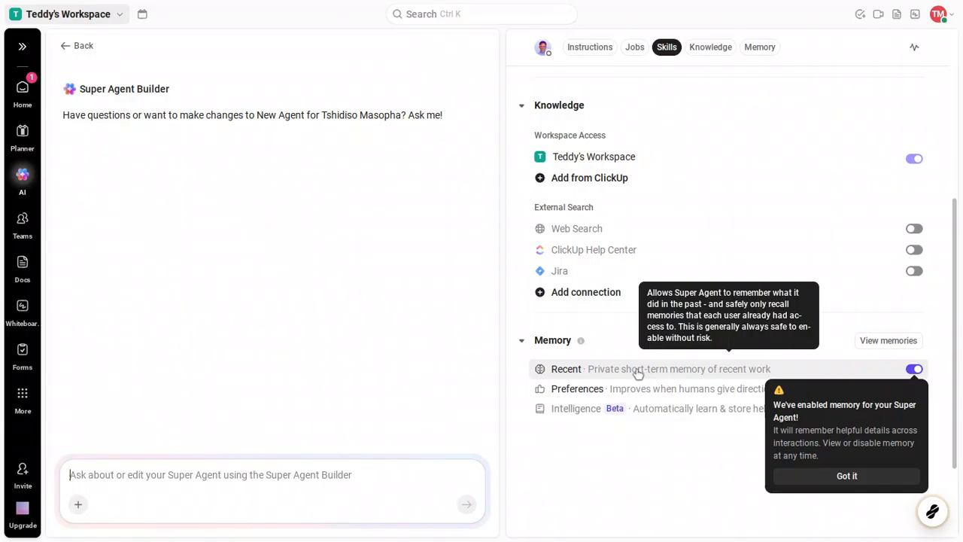
mouse_move(631, 388)
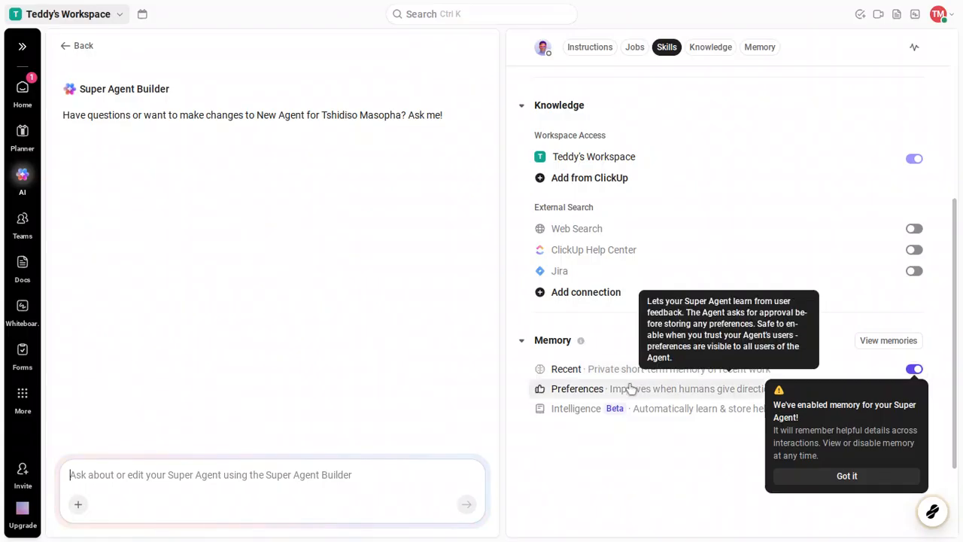
scroll(630, 388, "down", 3)
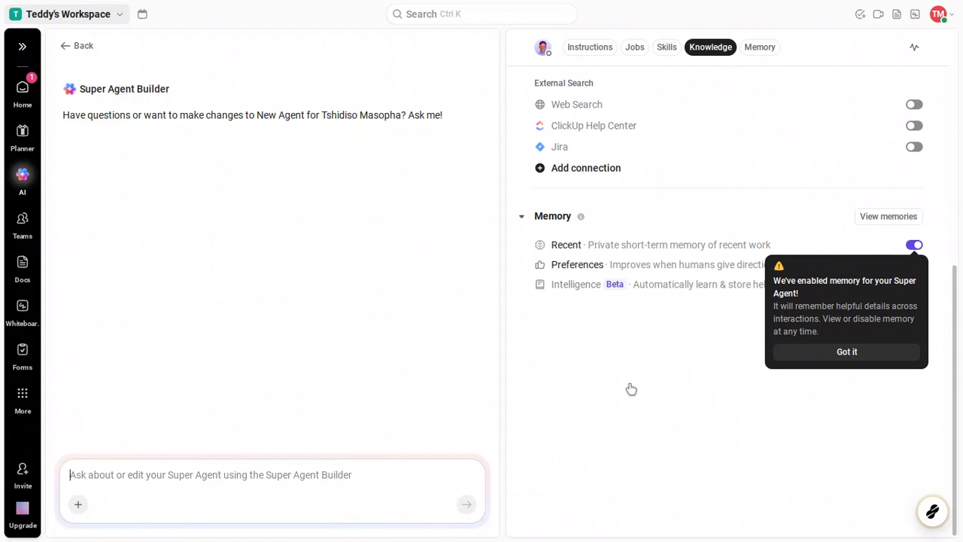
scroll(632, 389, "up", 10)
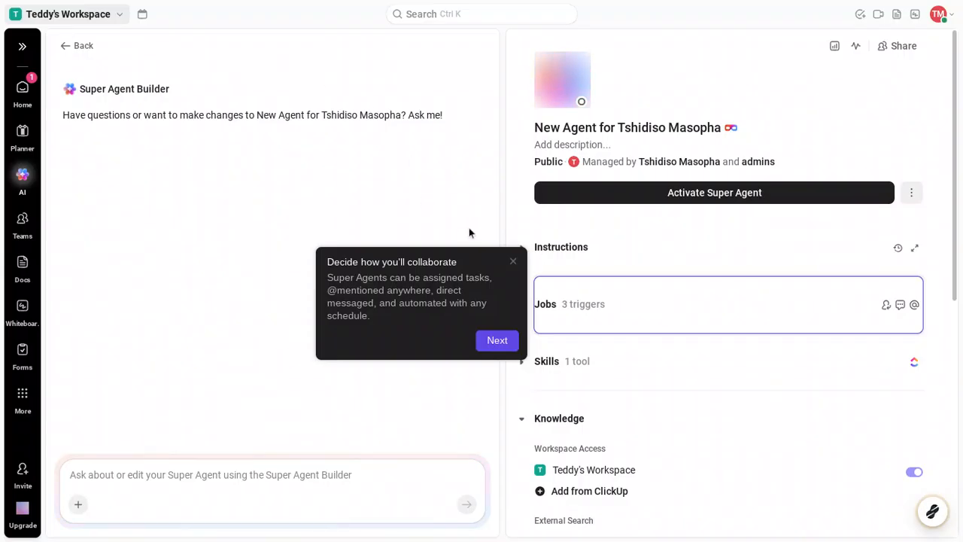
left_click(513, 262)
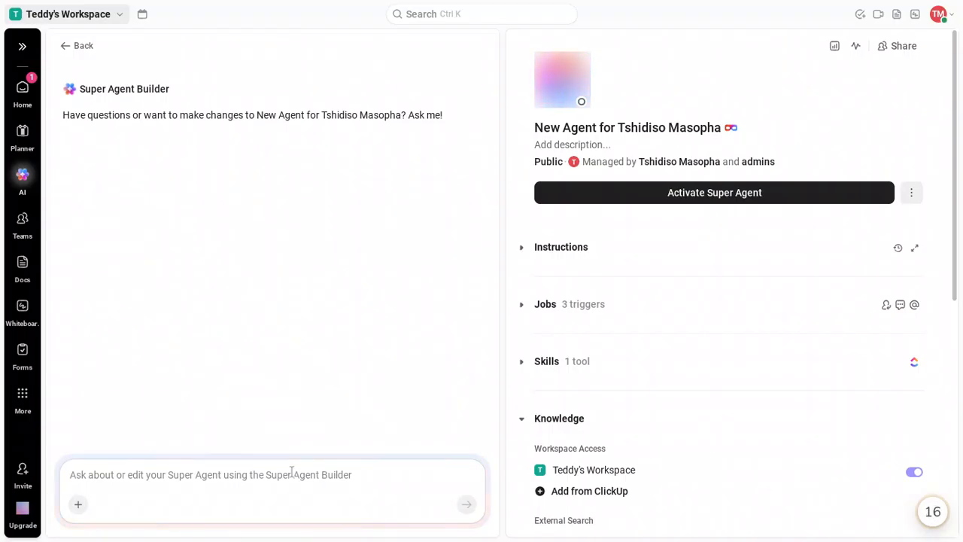
Step: Enter the prompt "write me a 100 word piece about butterfly biology" in the Super Agent Builder chat
left_click(292, 472)
type("wri")
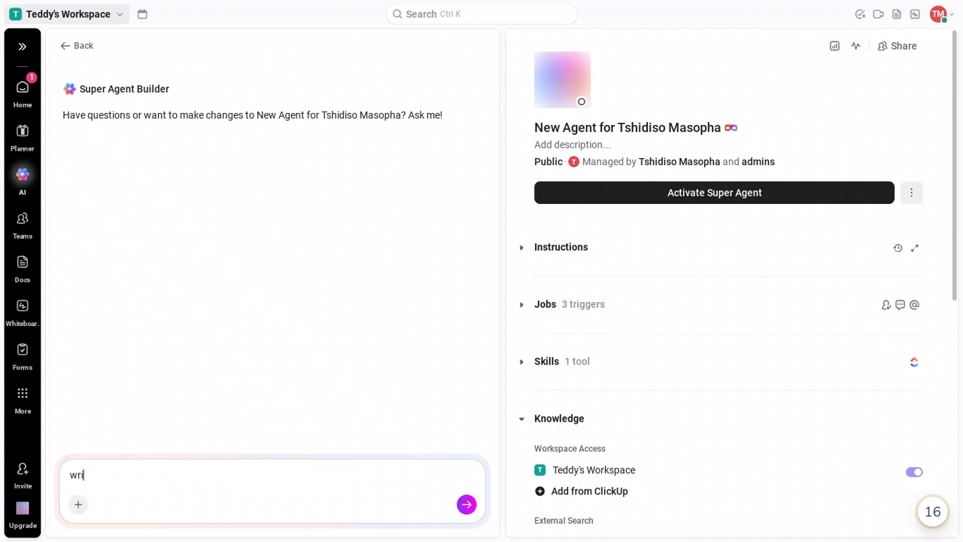
type("te me")
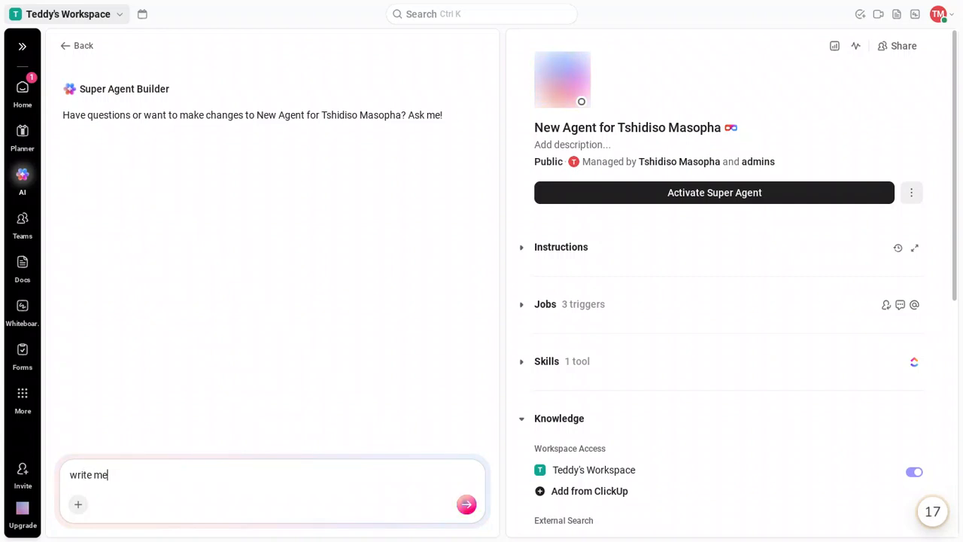
type(" a 1")
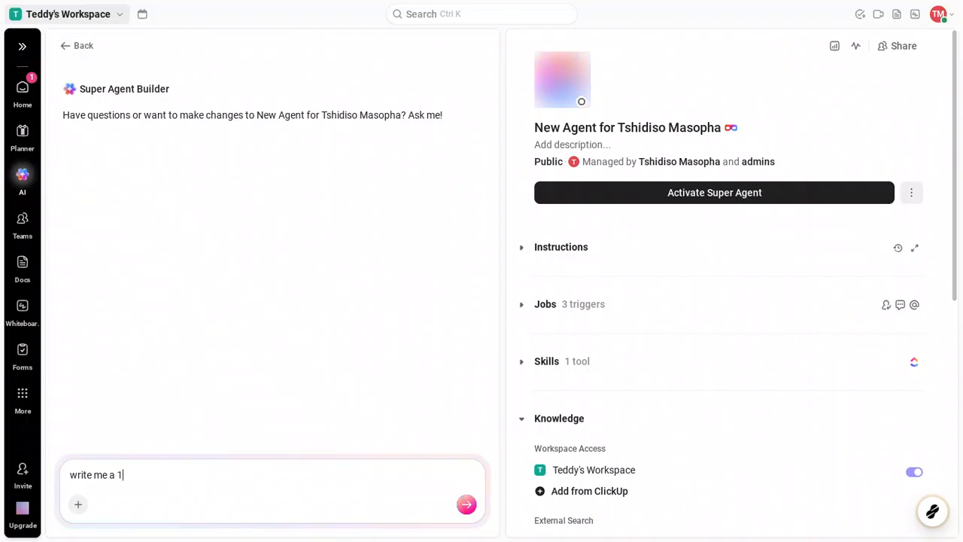
type("00 wo")
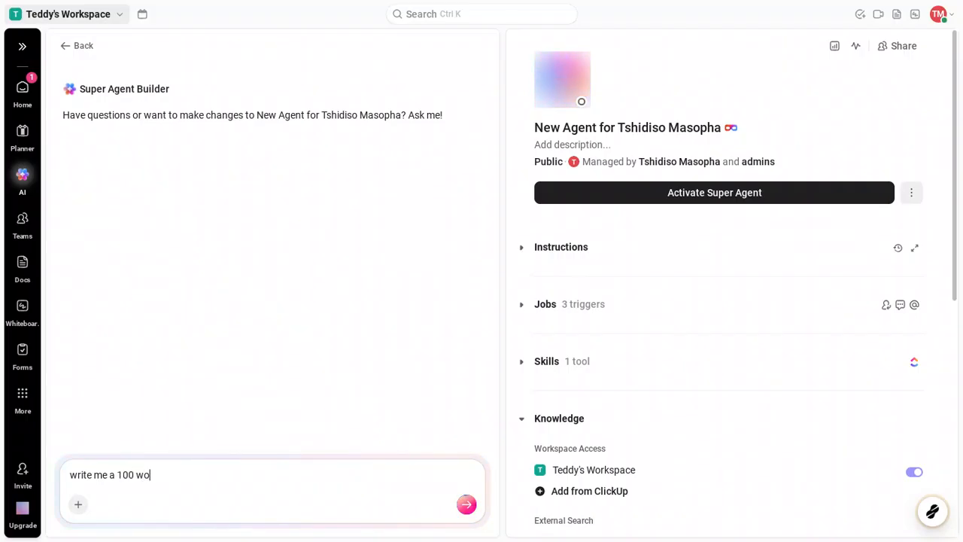
type("rd ")
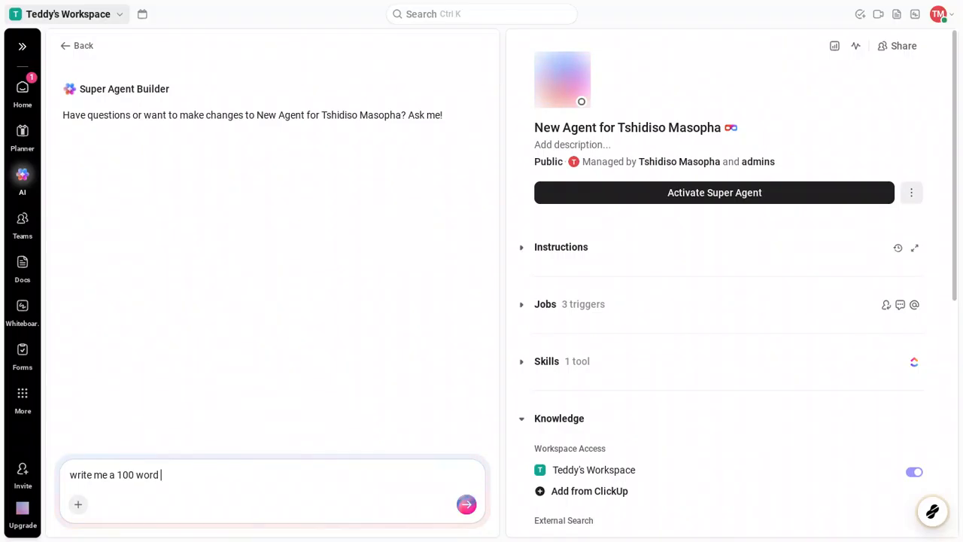
type("p")
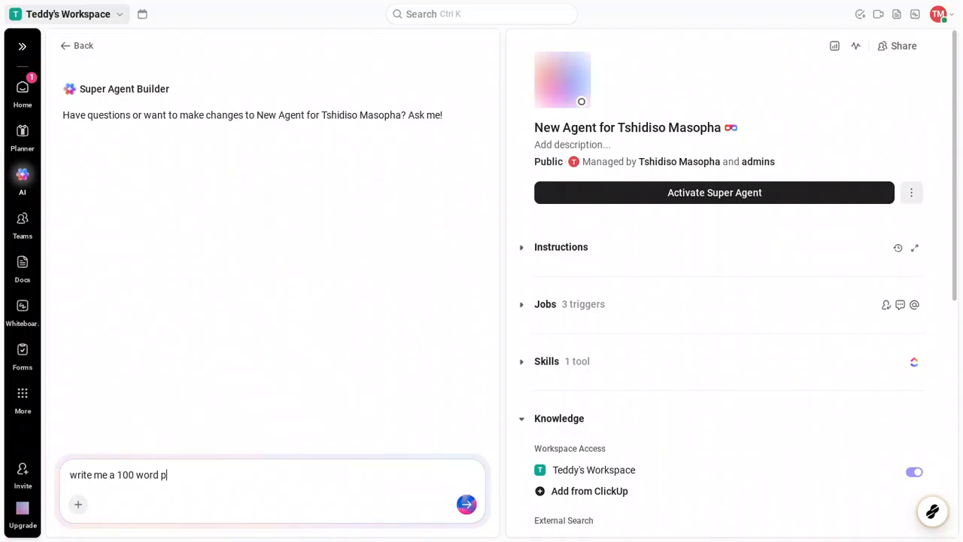
type("iece")
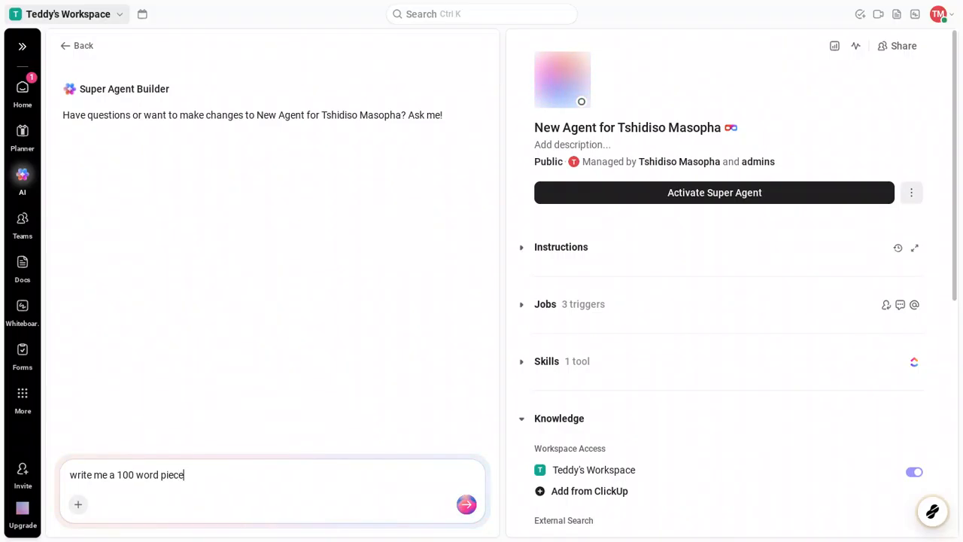
type(" abo")
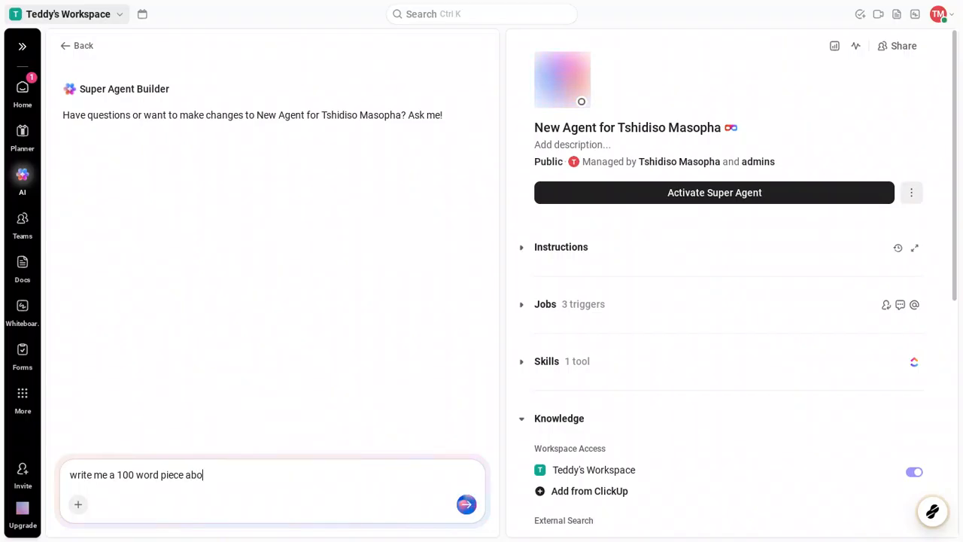
type("ut")
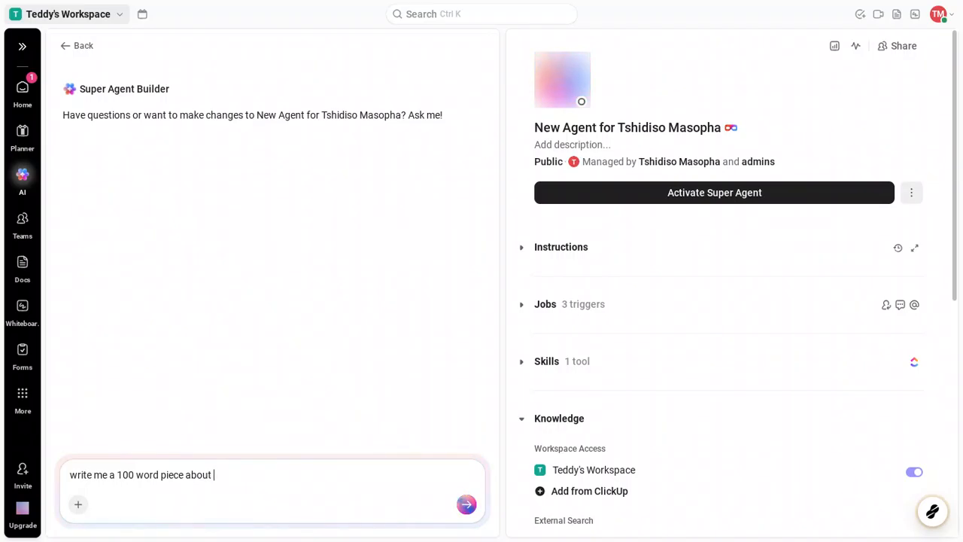
type("butt")
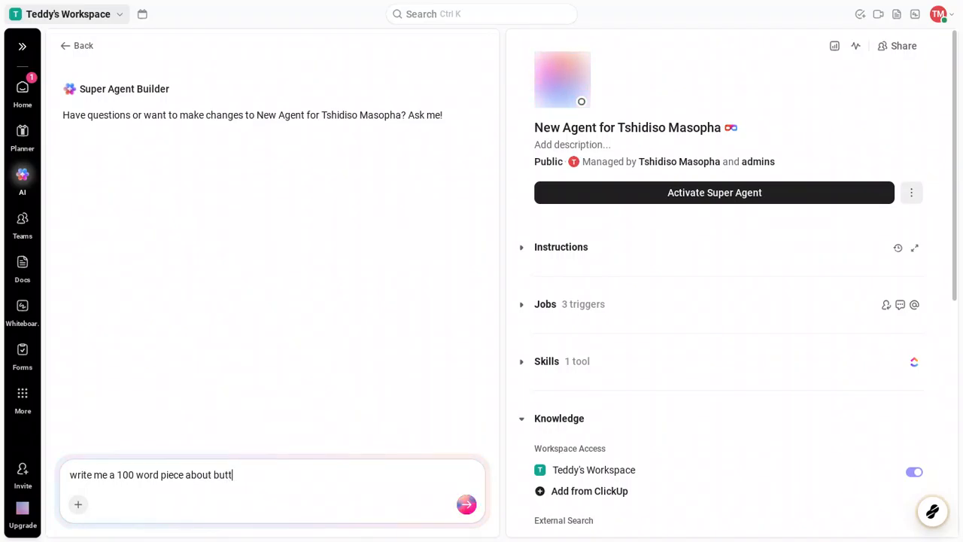
type("erf")
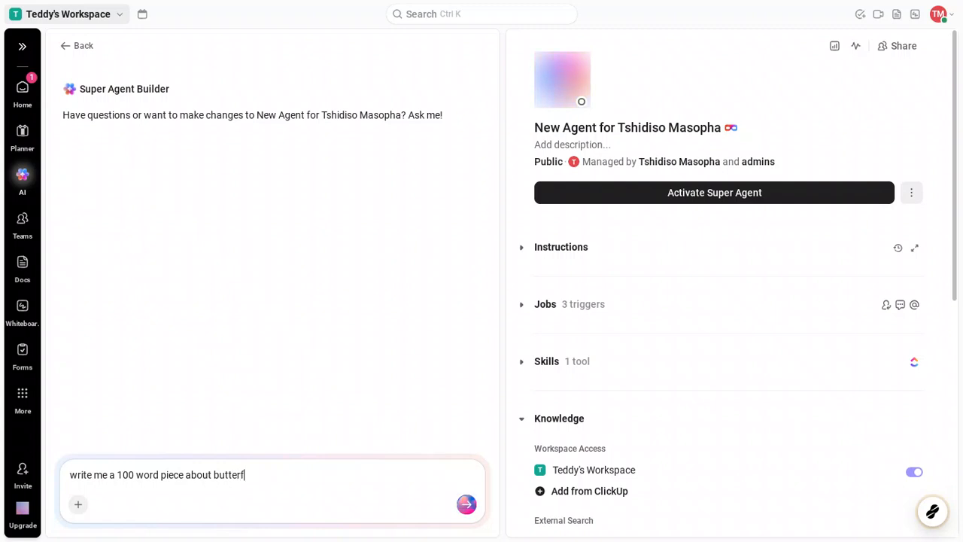
type("i")
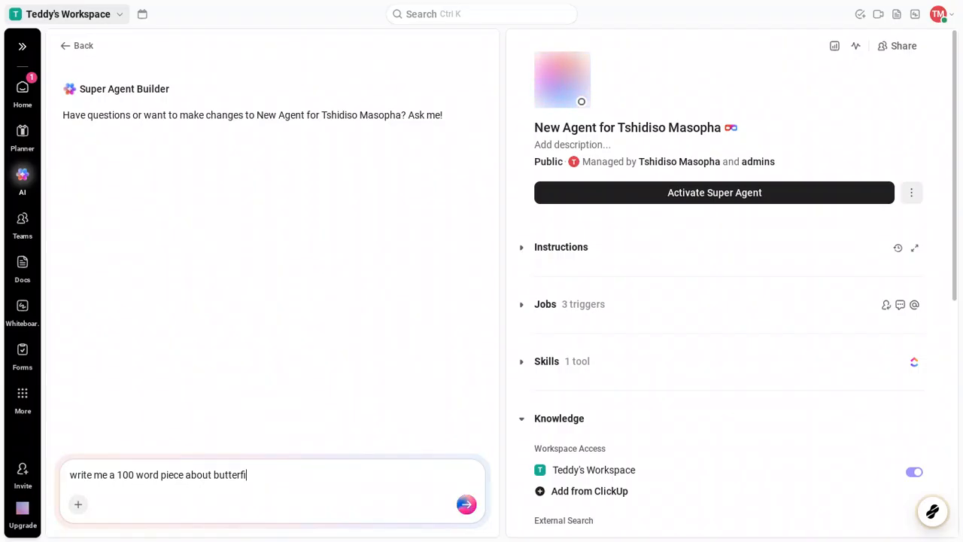
key("BackSpace")
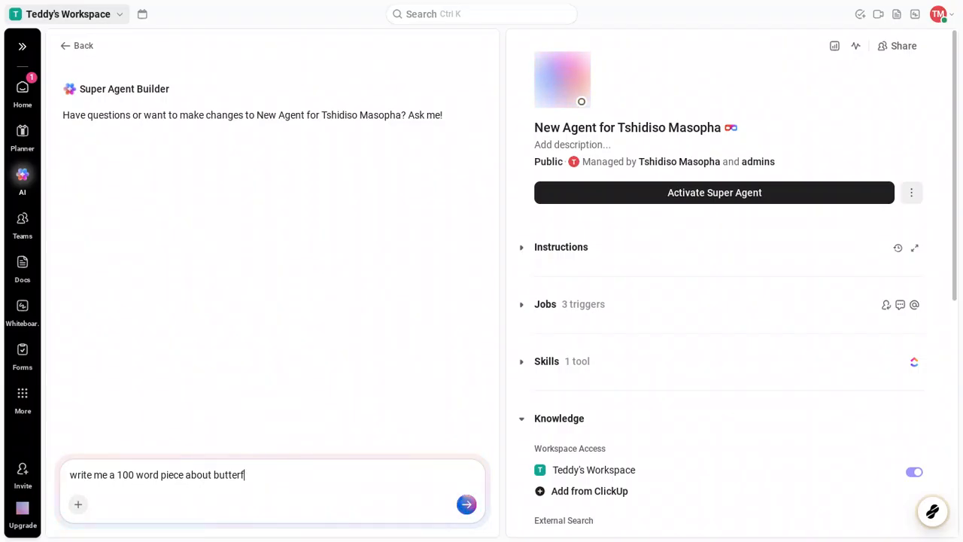
type("ly")
type("b")
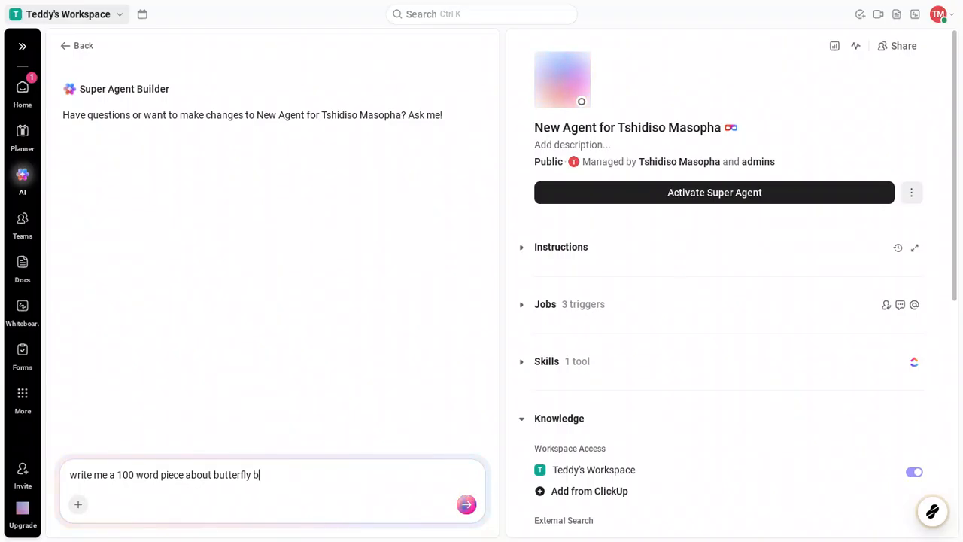
type("iol")
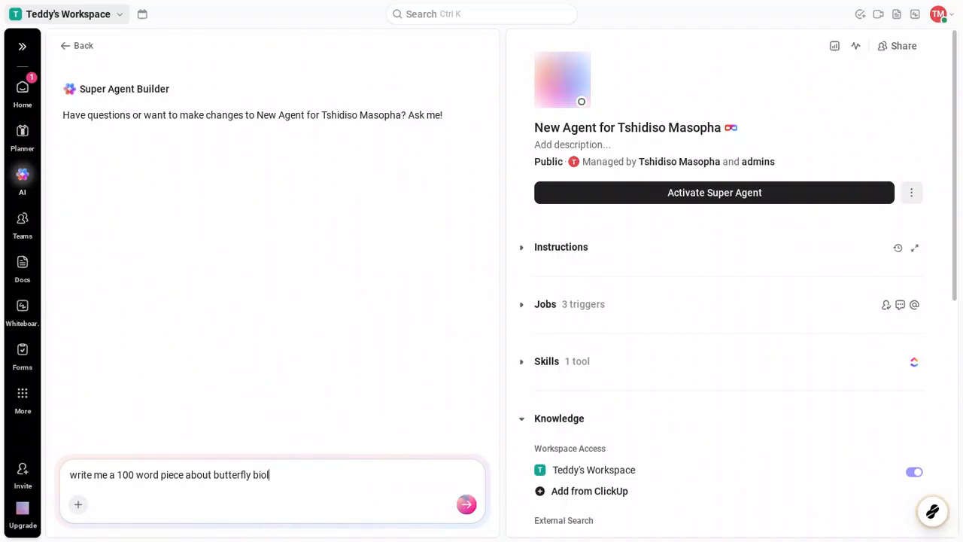
type("ogy")
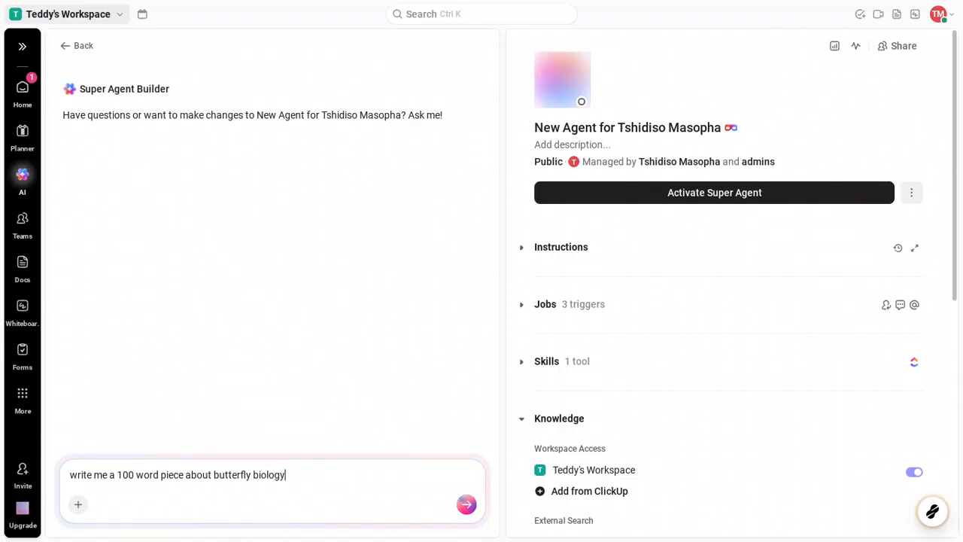